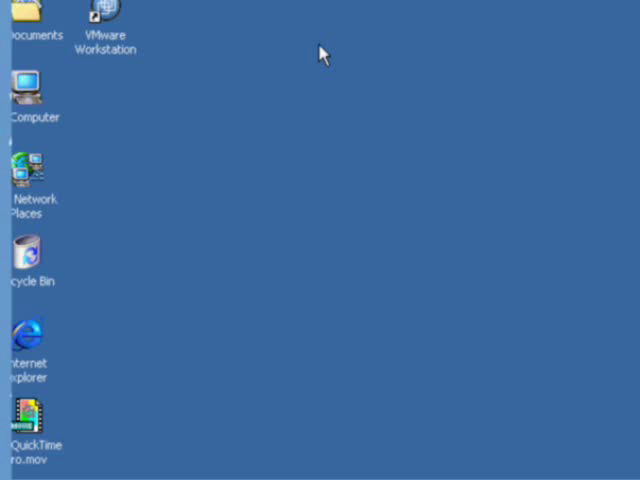
Open My Computer's System Properties on the Hardware tab.
click(33, 88)
right_click(33, 88)
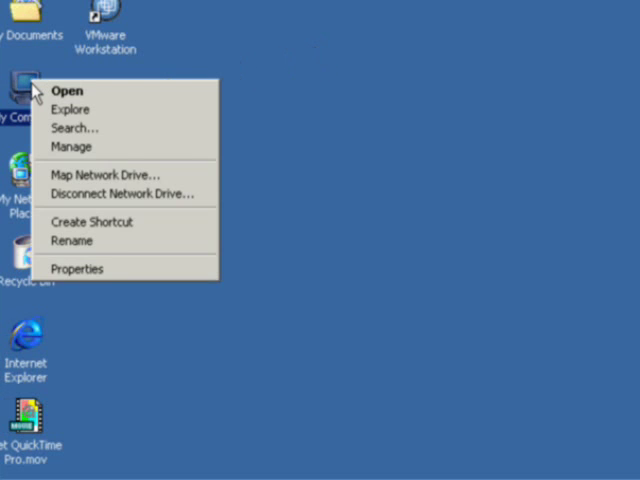
click(98, 278)
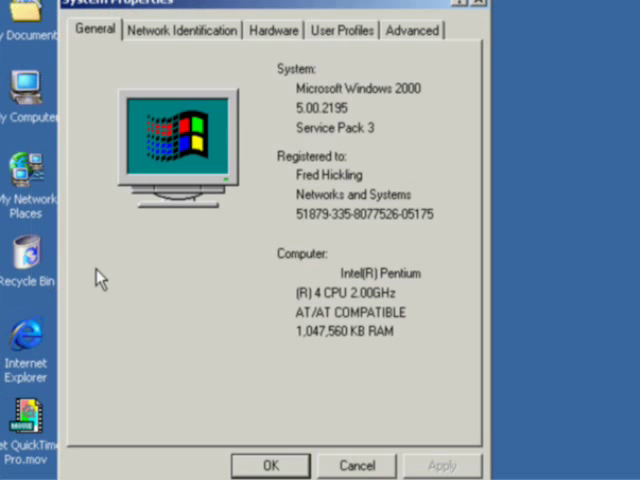
click(273, 30)
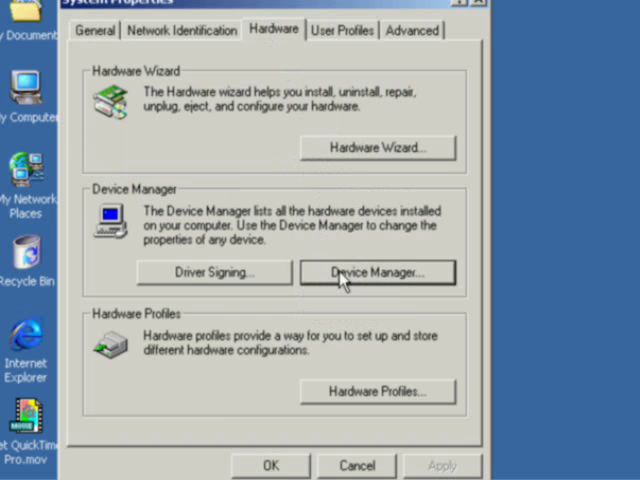
In Device Manager, expand Computer and view the ACPI Uniprocessor PC properties.
click(376, 272)
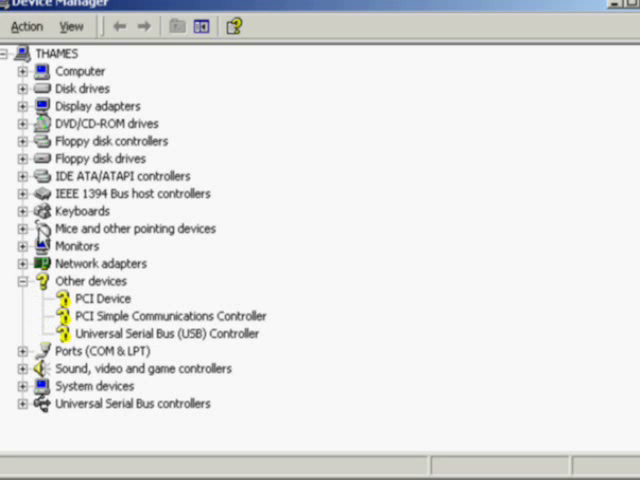
click(45, 53)
click(22, 71)
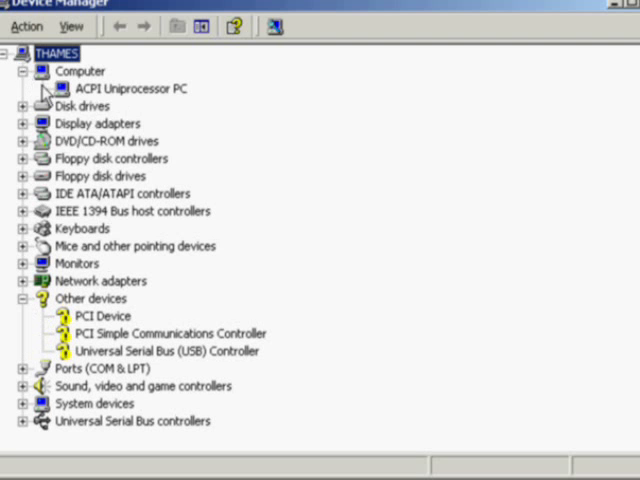
double_click(85, 88)
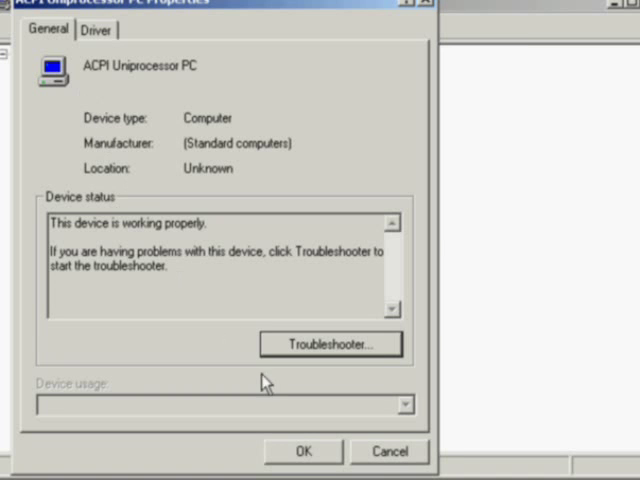
click(304, 451)
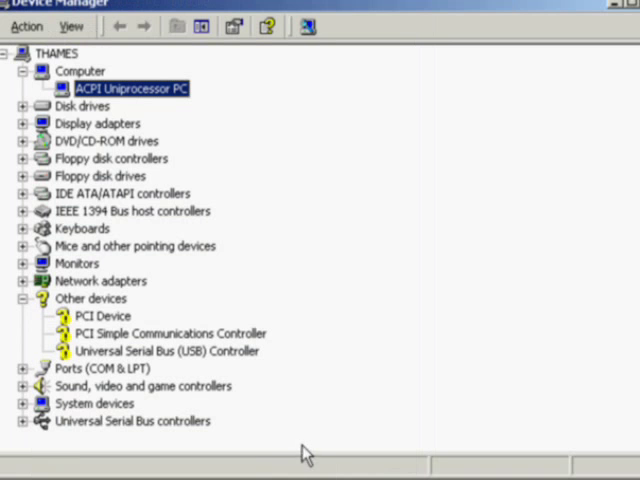
Collapse Computer, expand Network adapters, and view the Intel PRO/100 VE Network Connection properties.
click(22, 71)
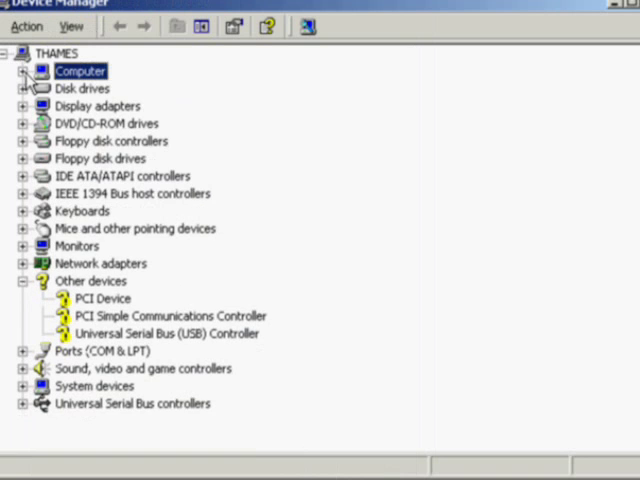
click(22, 263)
click(100, 281)
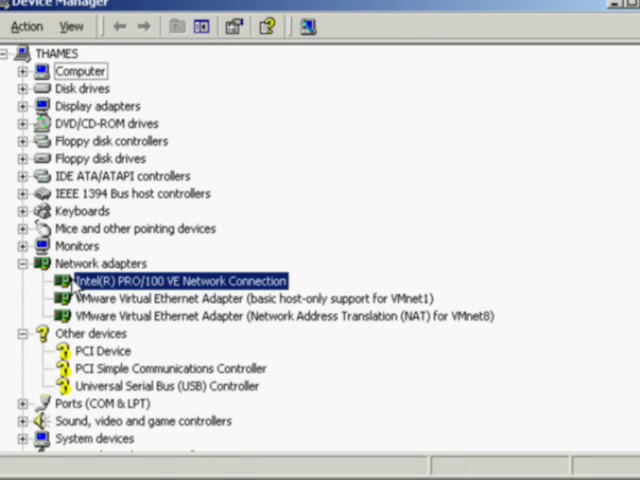
double_click(100, 281)
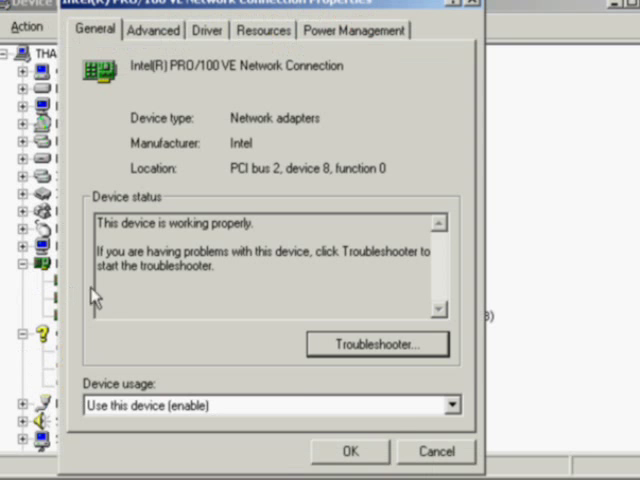
click(350, 451)
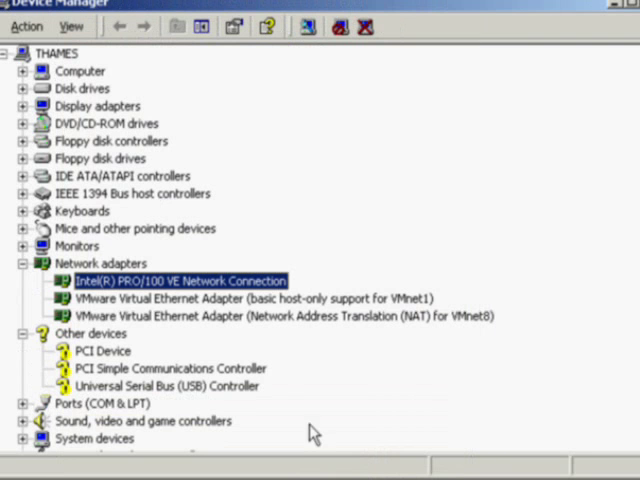
Collapse Network adapters and check PCI Device's Code 28 driver status under Other devices.
click(22, 263)
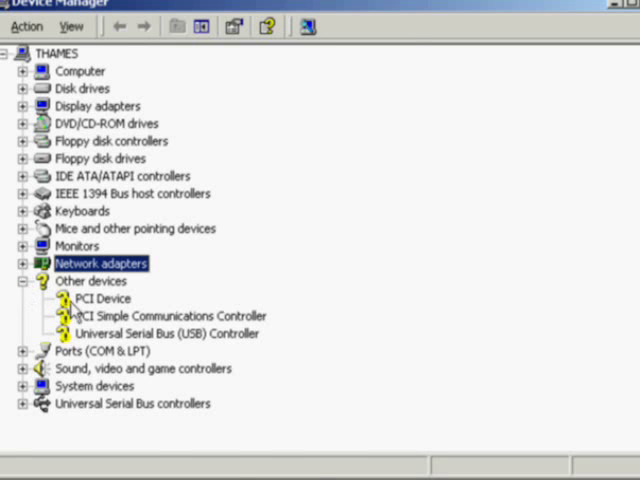
double_click(100, 298)
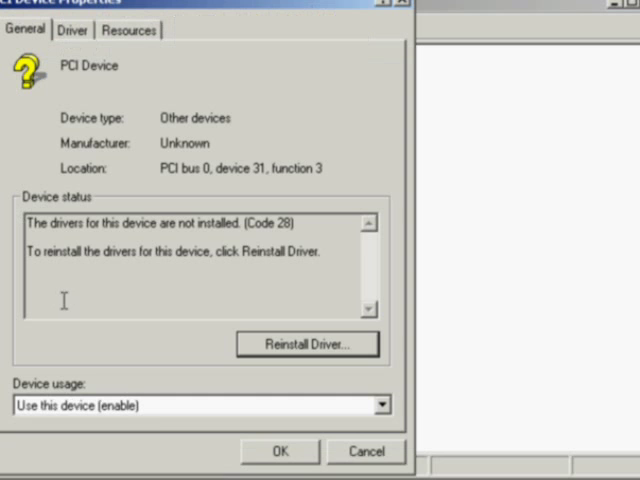
click(272, 451)
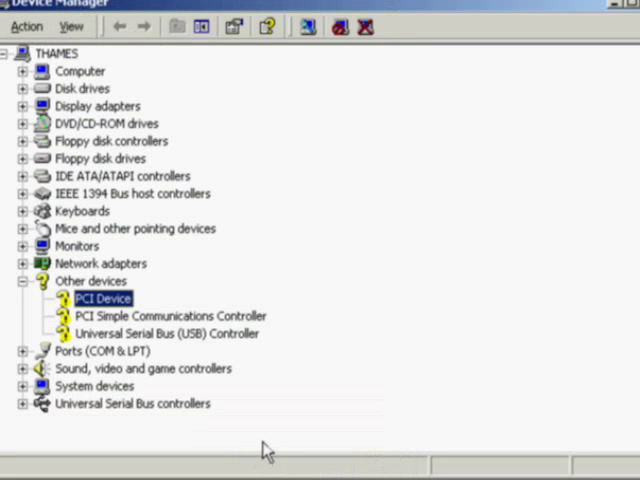
Collapse Other devices, then close Device Manager and System Properties to the desktop.
click(22, 281)
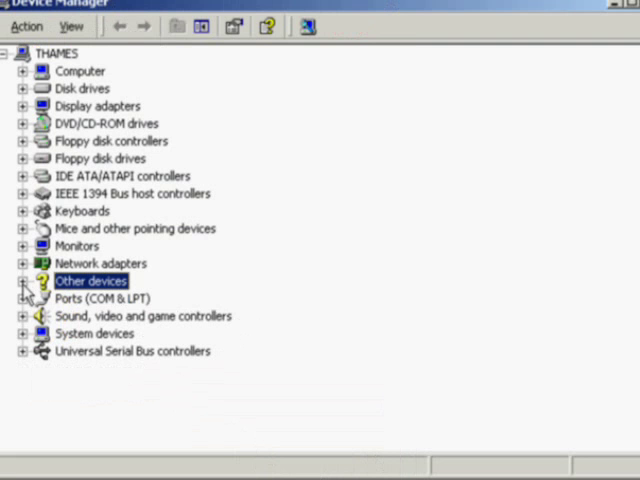
click(630, 4)
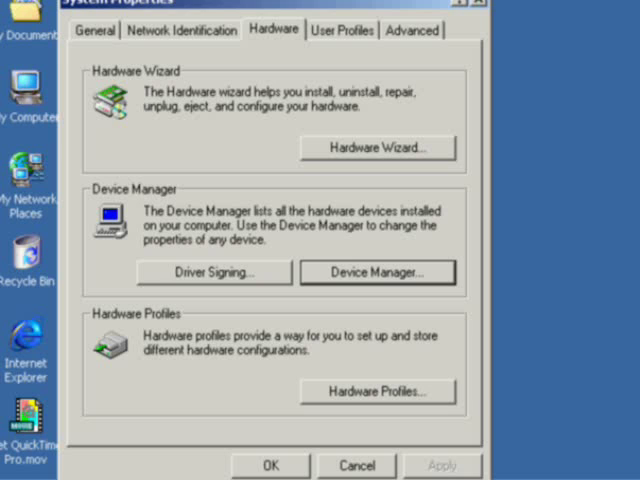
click(478, 4)
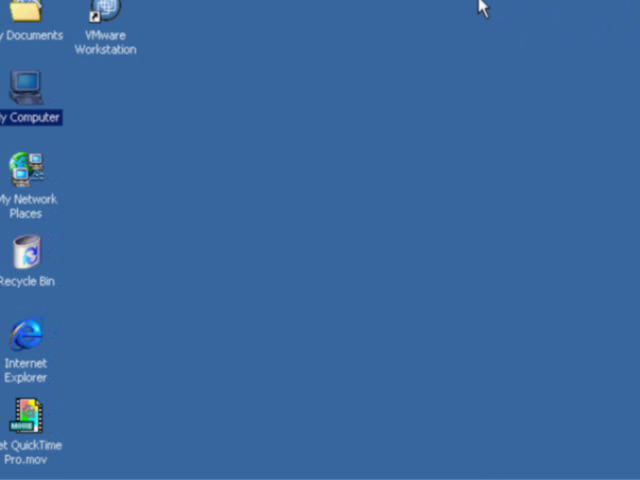